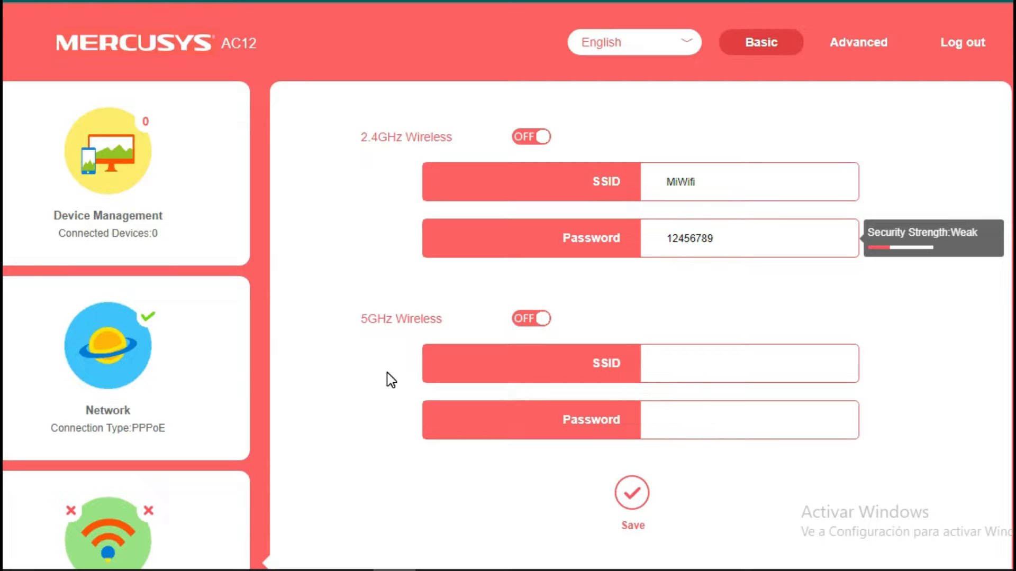
left_click(462, 171)
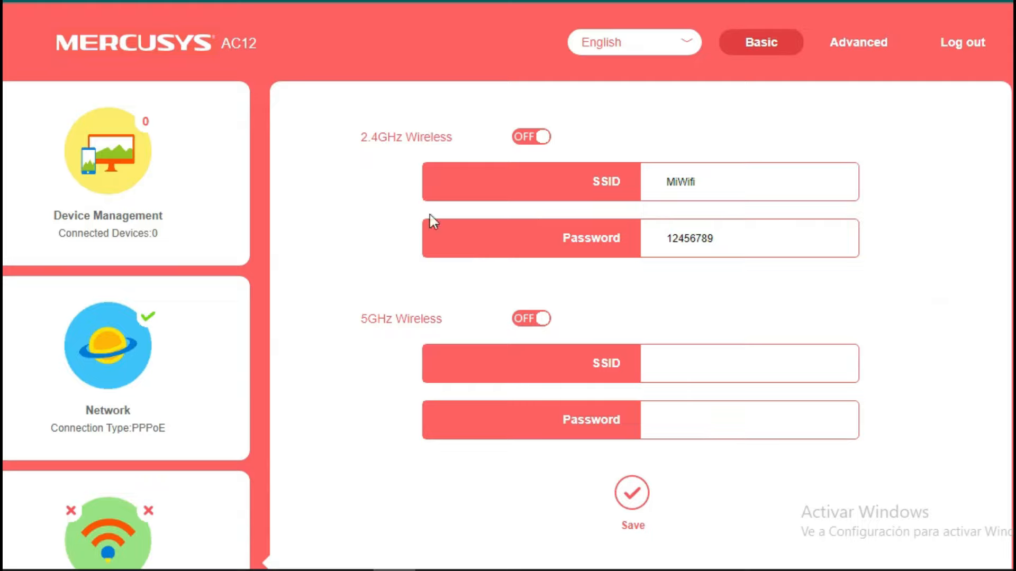
left_click(524, 320)
left_click(535, 320)
left_click(535, 136)
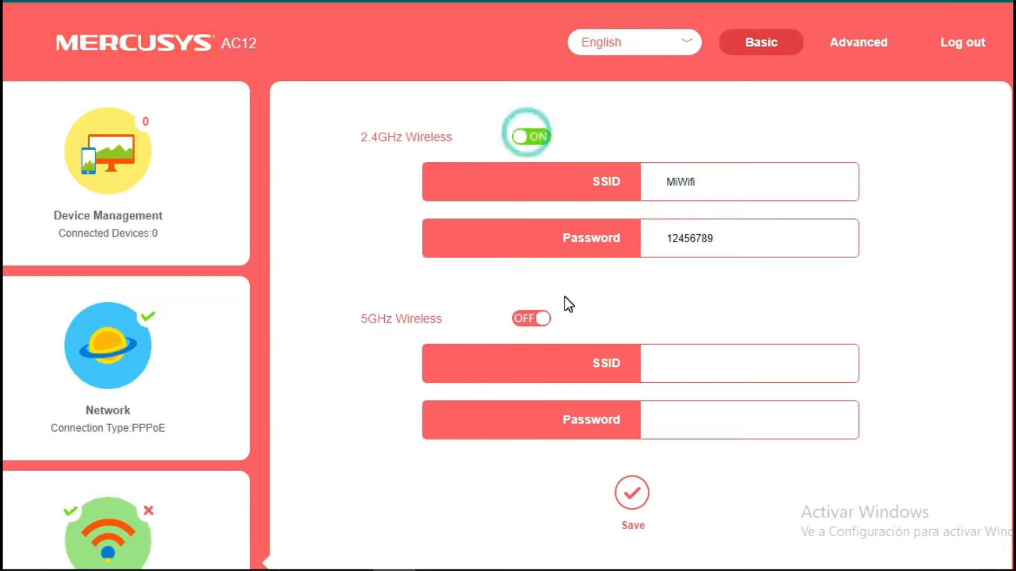
left_click(539, 138)
Step: Turn on both the 5GHz and 2.4GHz wireless networks and try to save the settings with the 5GHz SSID left empty
left_click(519, 319)
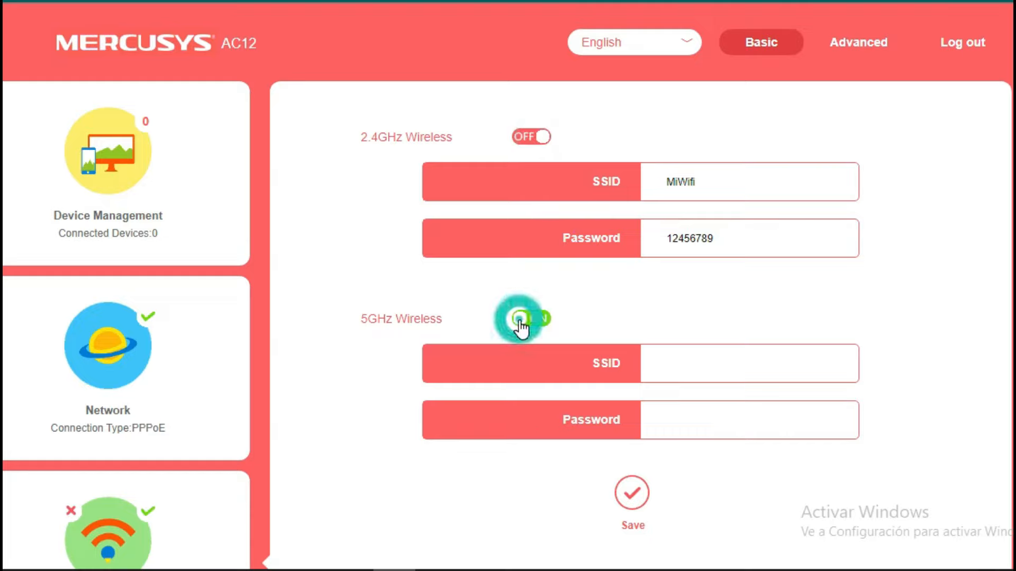
left_click(520, 136)
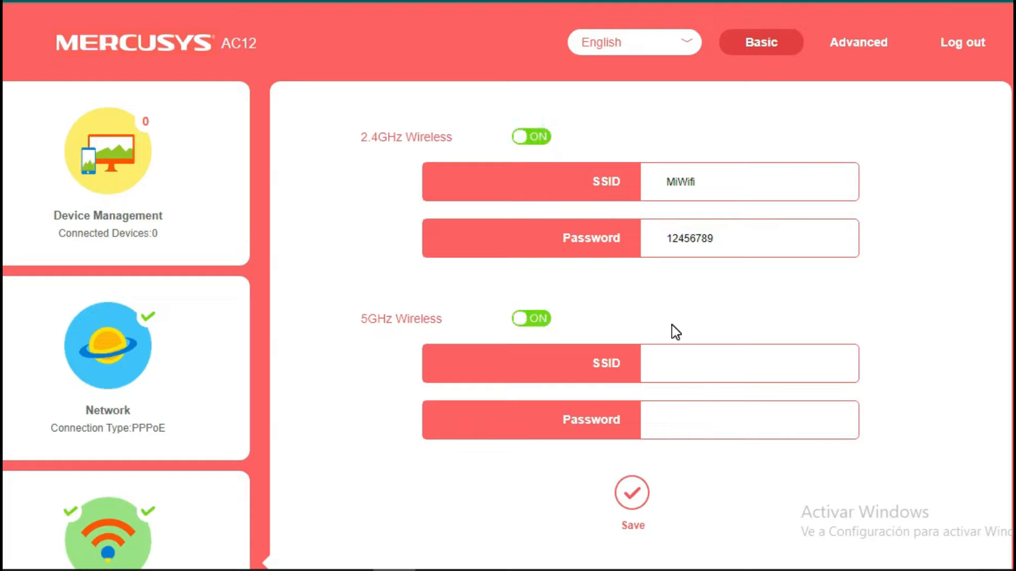
left_click(685, 358)
left_click(632, 500)
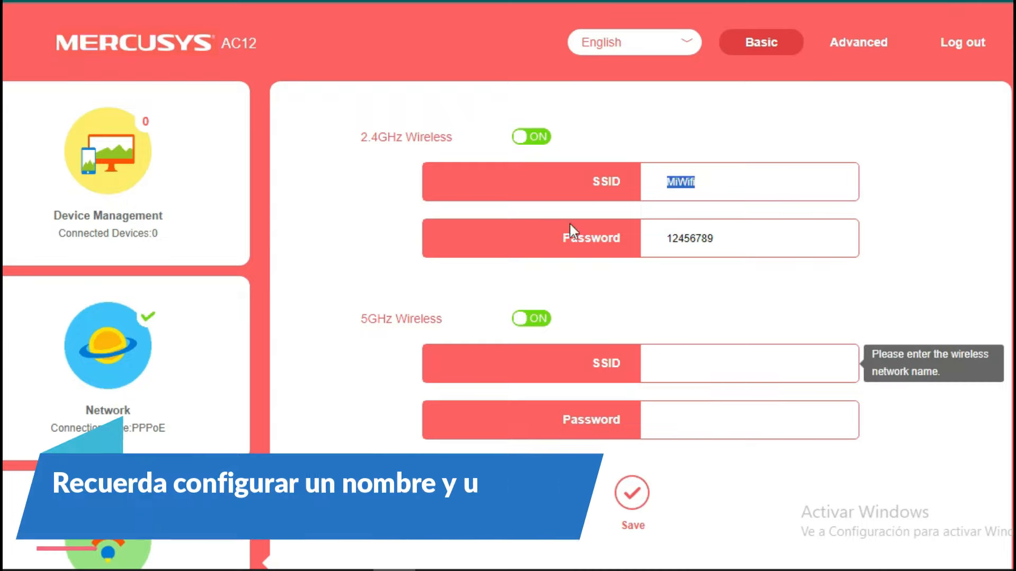
Step: Review the SSID and password fields of the 2.4GHz and 5GHz networks on the basic wireless page
double_click(779, 242)
left_click(931, 273)
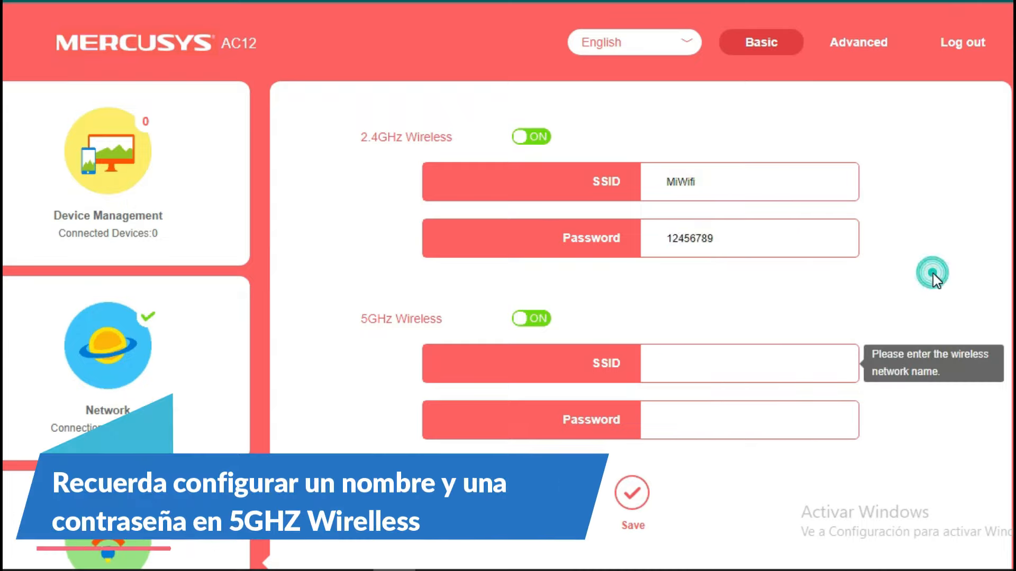
scroll(896, 454, "down", 2)
scroll(896, 454, "up", 2)
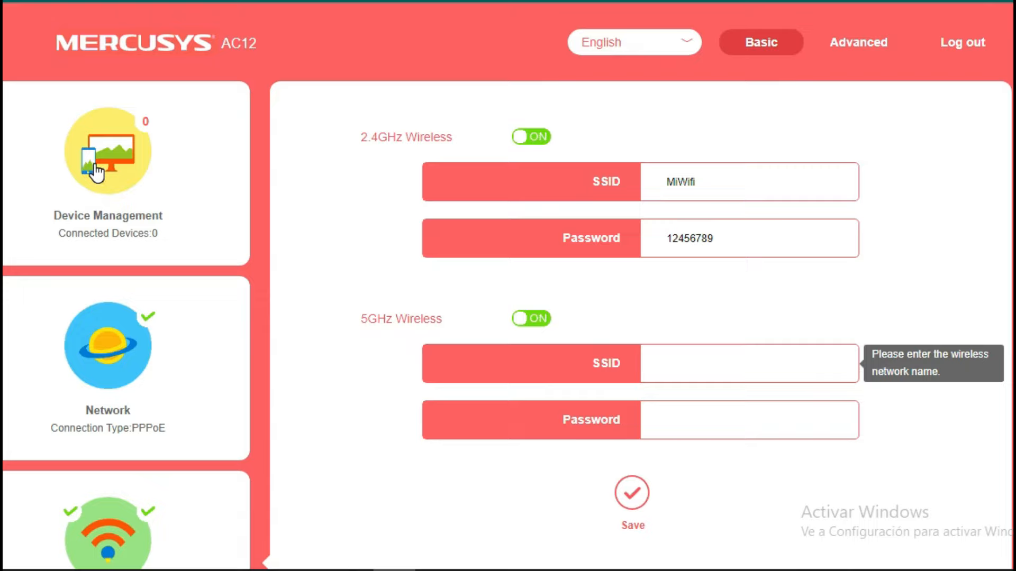
scroll(282, 433, "down", 3)
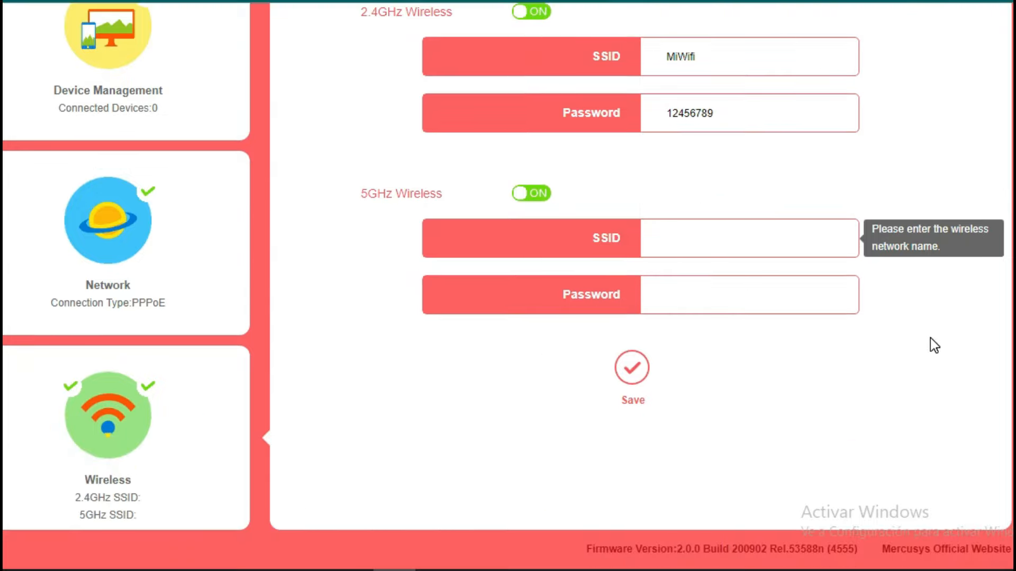
scroll(933, 345, "up", 2)
double_click(725, 153)
double_click(743, 199)
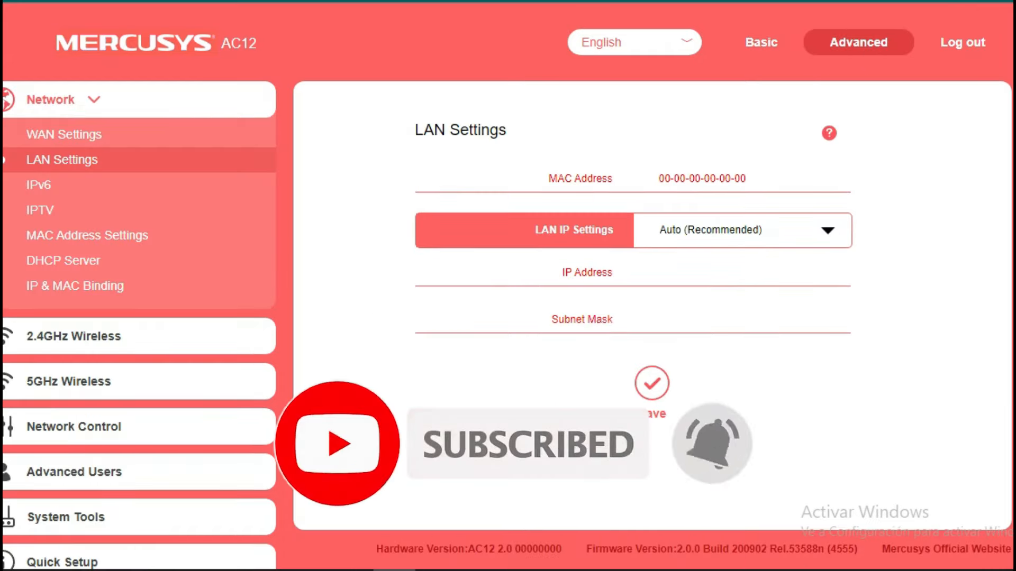
Step: View the advanced WAN settings, and examine the SSID and password fields of the 2.4GHz host network
left_click(91, 139)
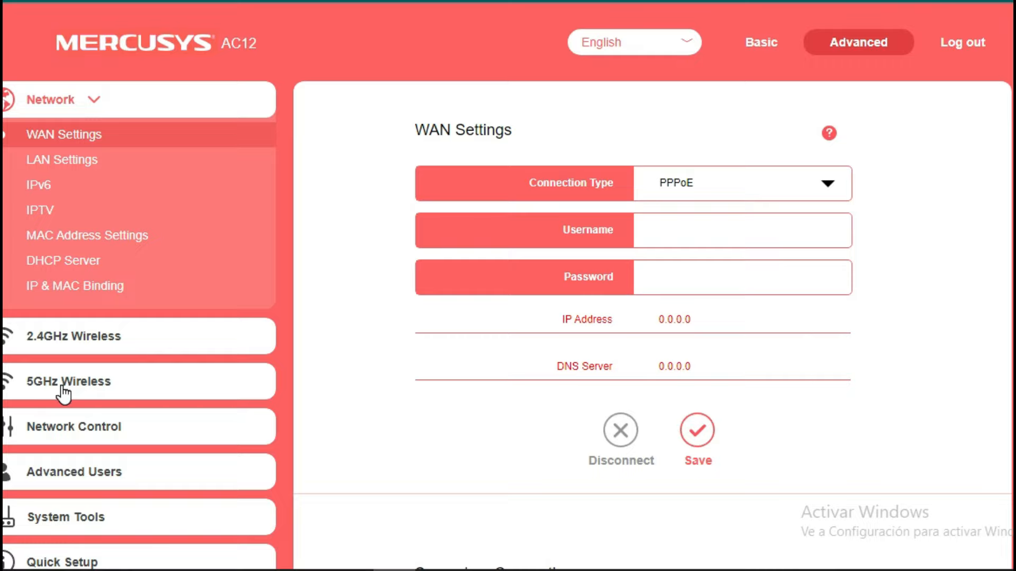
left_click(76, 342)
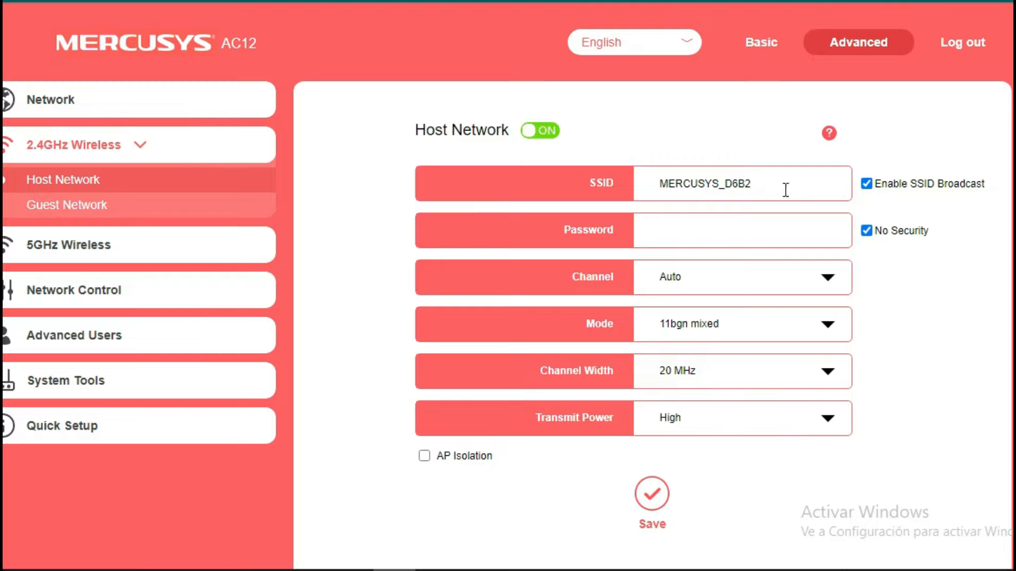
left_click_drag(783, 188, 592, 177)
left_click_drag(784, 185, 601, 170)
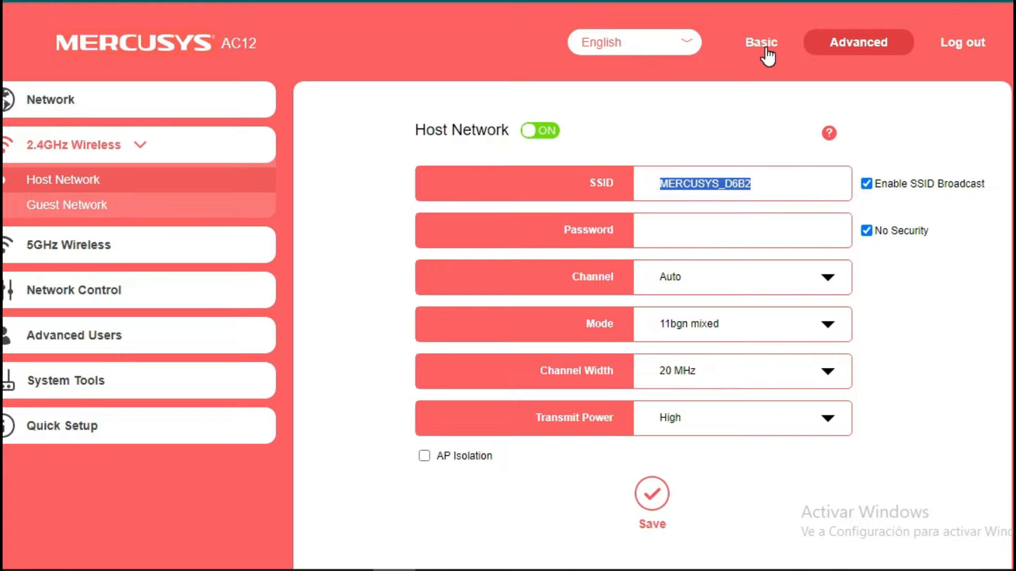
left_click_drag(765, 185, 676, 176)
left_click(762, 182)
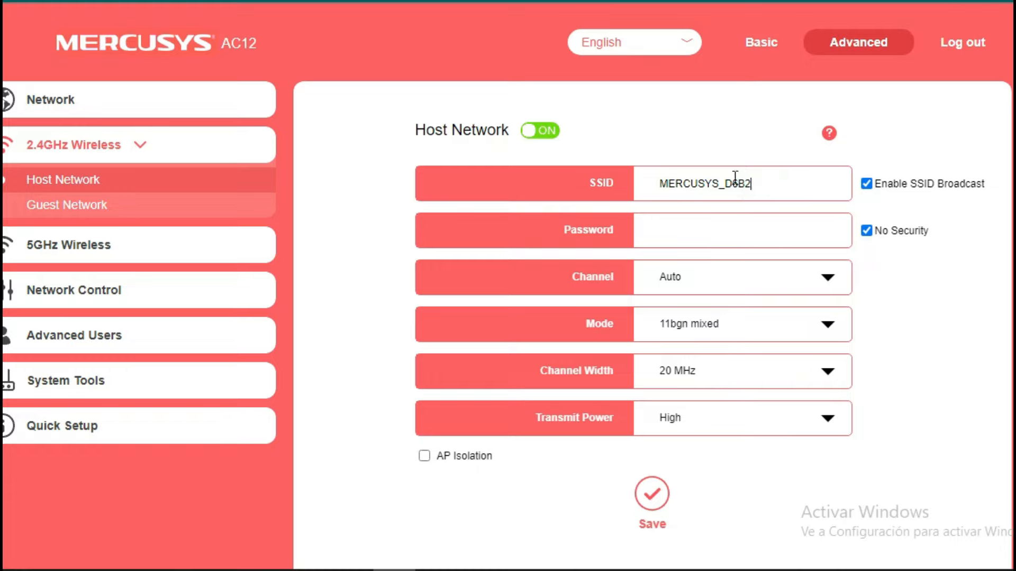
double_click(775, 182)
left_click(682, 235)
Step: Examine the available Channel and Channel Width options of the 2.4GHz host network, keeping the current selections
left_click(830, 281)
left_click(831, 277)
scroll(881, 321, "down", 2)
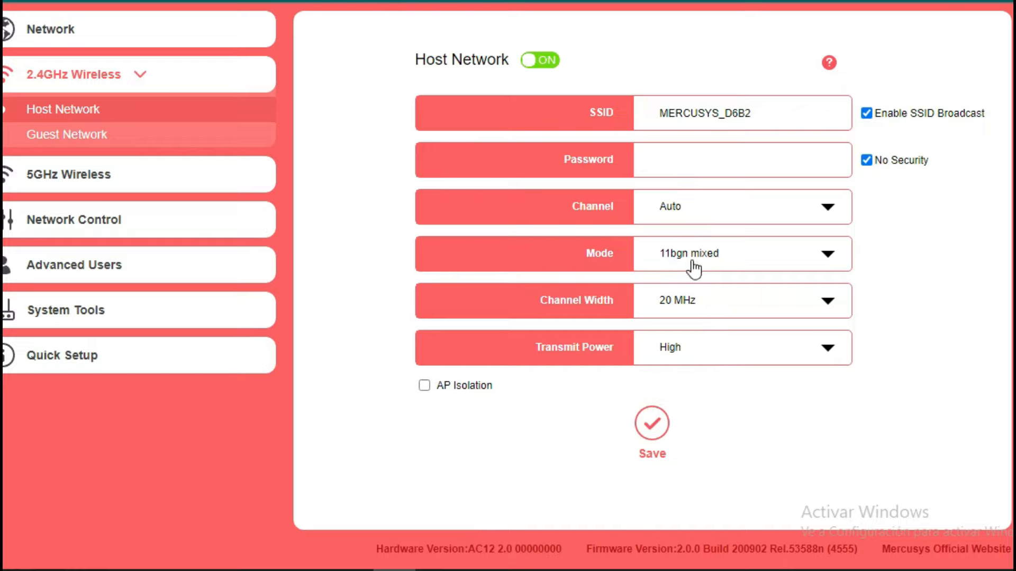
left_click(708, 311)
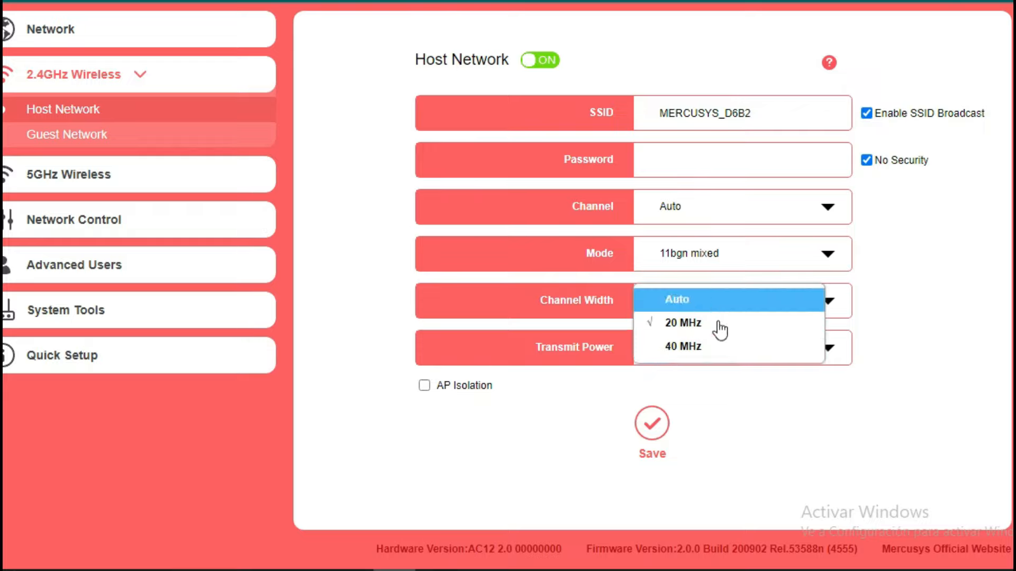
left_click(923, 285)
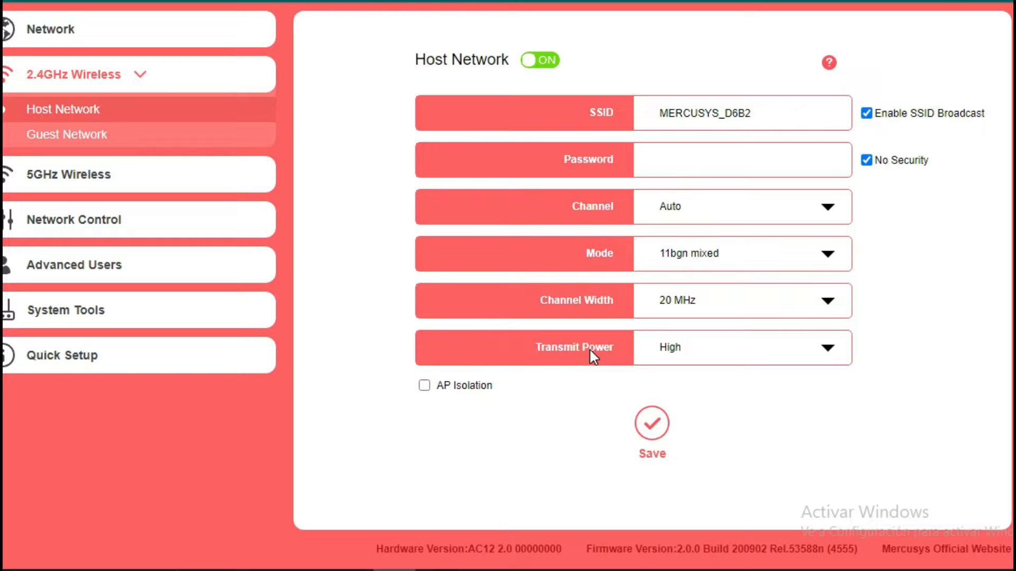
Step: Examine the Transmit Power options of the 2.4GHz host network
left_click(828, 350)
left_click(936, 346)
left_click(775, 354)
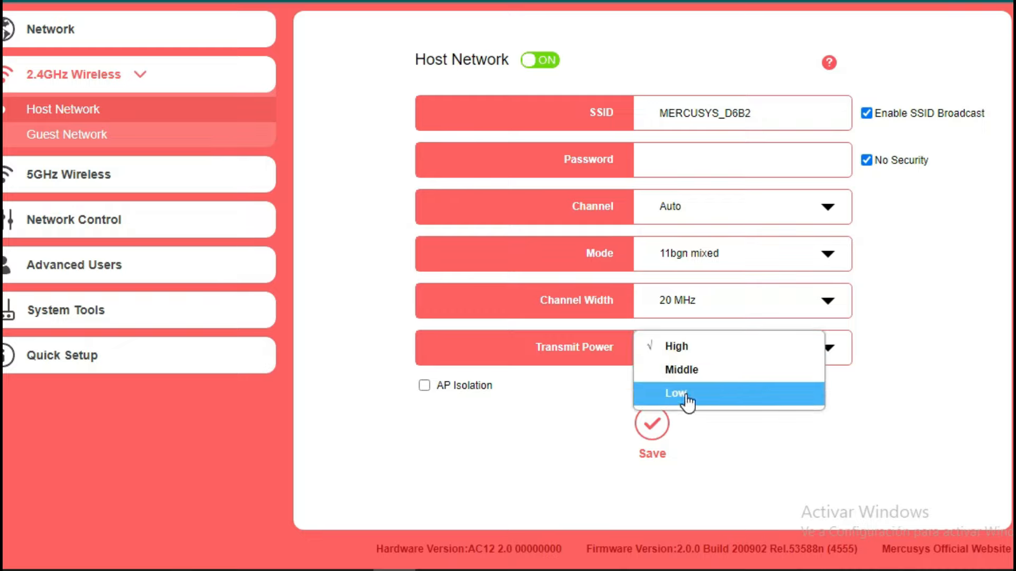